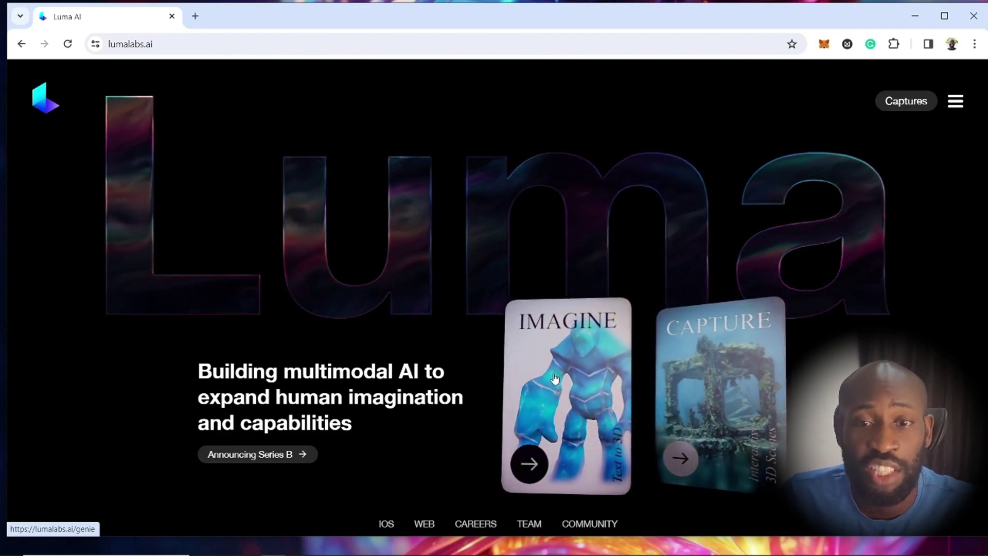
Open the Imagine text-to-3D tool from the Luma AI home page
left_click(555, 379)
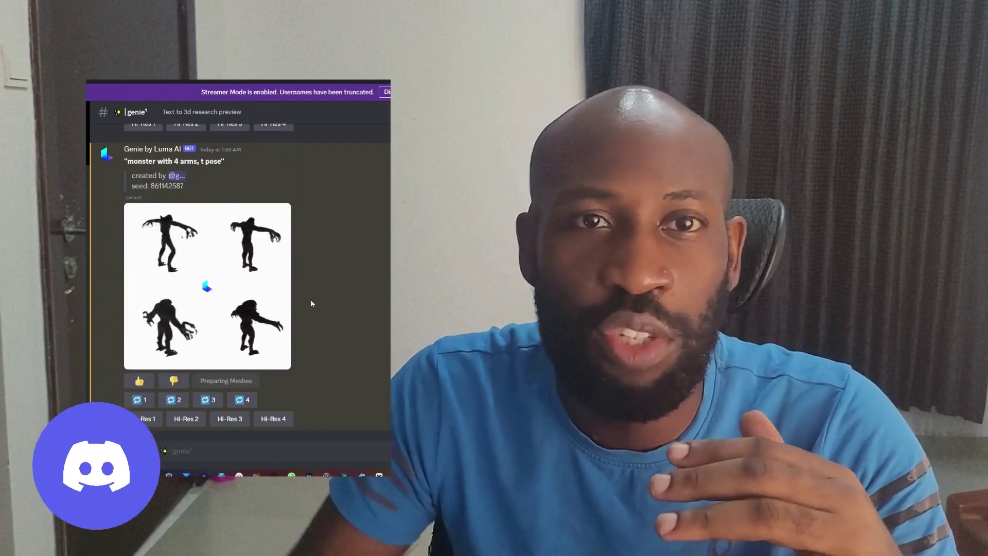
scroll(310, 303, "down", 15)
scroll(310, 303, "down", 15)
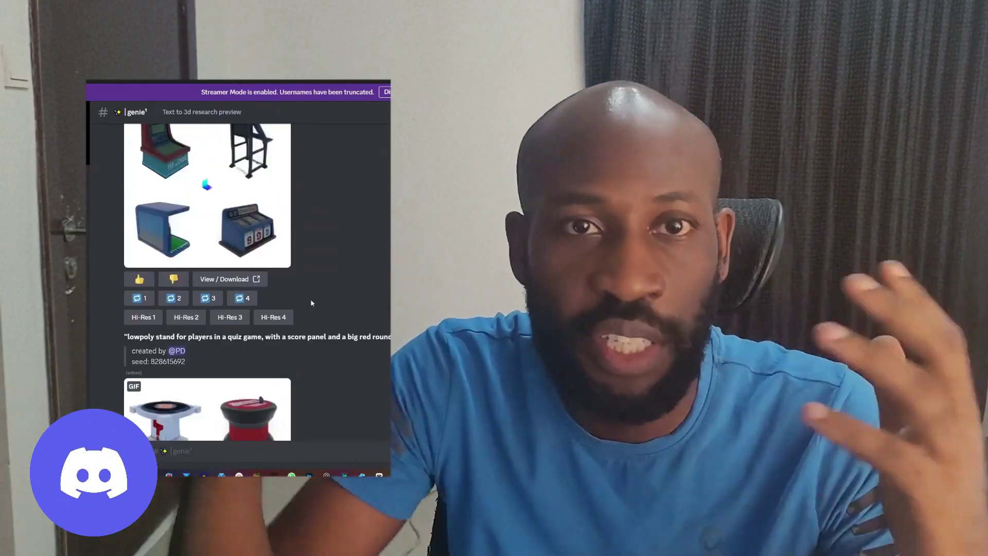
scroll(311, 303, "down", 15)
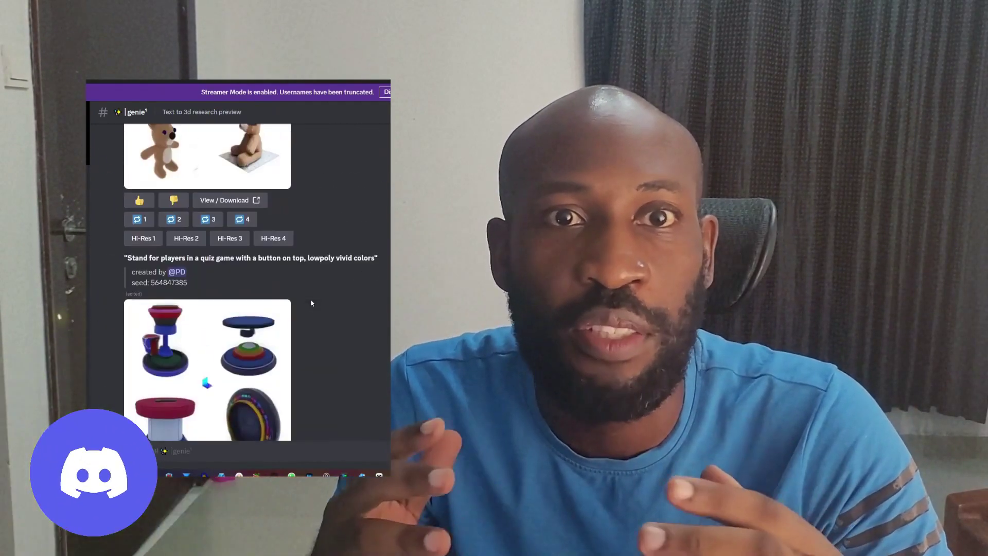
scroll(311, 303, "down", 10)
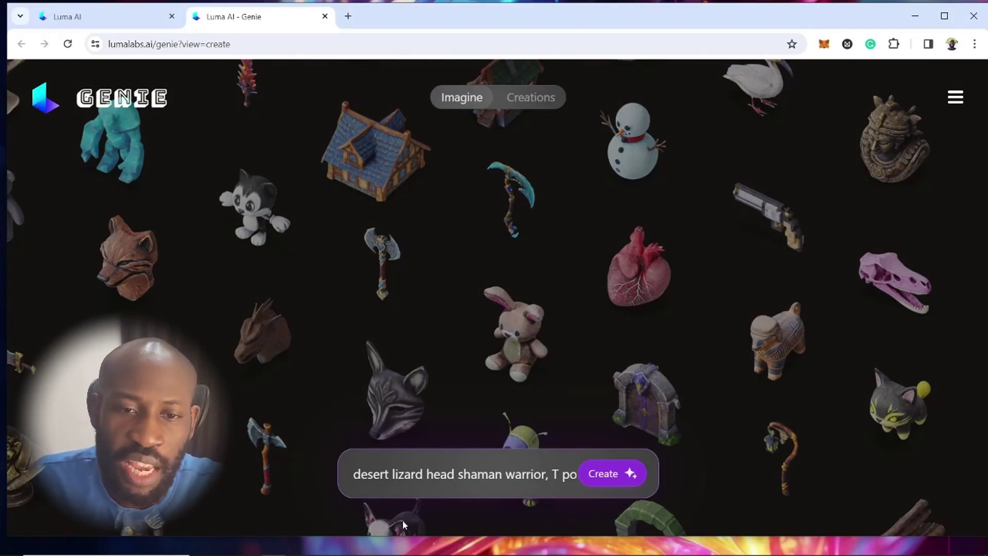
Generate 3D models from the prompt "desert lizard head shaman warrior, T pose" and open the blue-crested lizard facing sideways with outstretched arms
left_click_drag(356, 473, 592, 474)
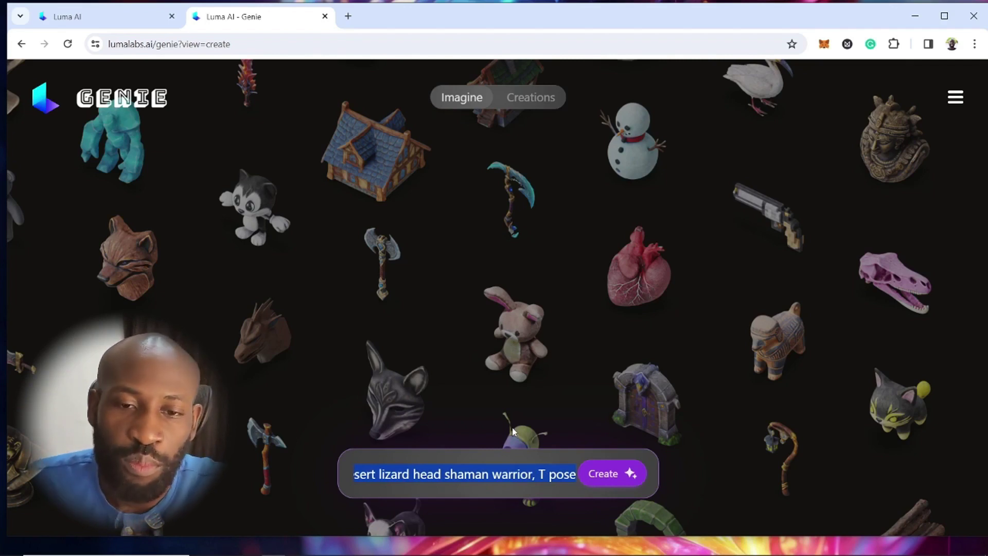
left_click(612, 474)
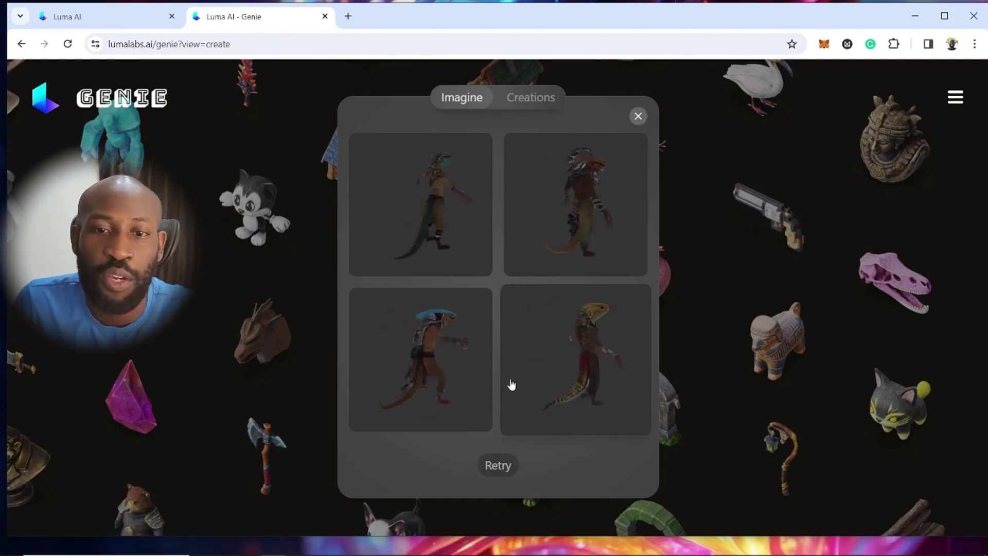
left_click(427, 348)
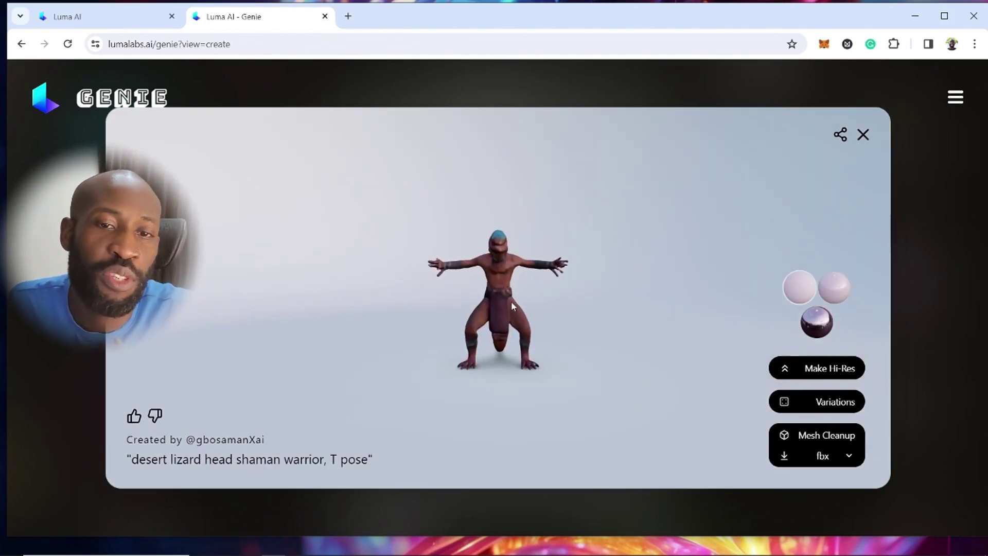
Inspect the lizard warrior up close and from the side, previewing the glossy finish before restoring the matte one
scroll(512, 301, "up", 3)
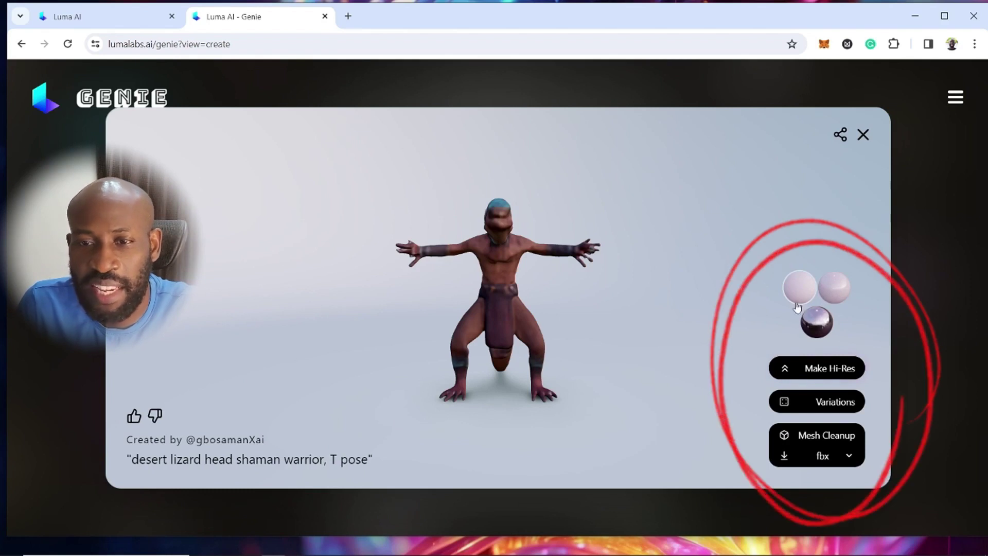
scroll(578, 269, "up", 3)
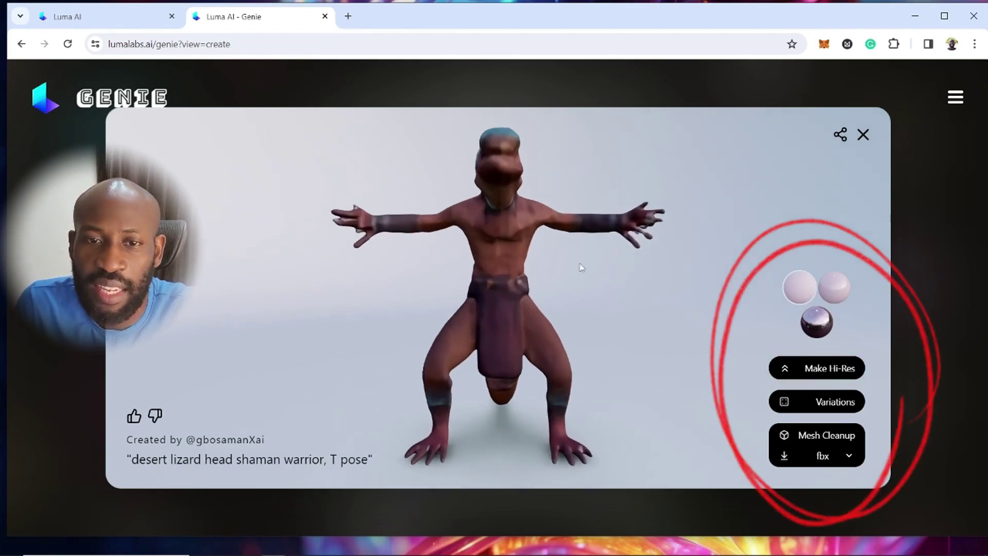
left_click(833, 291)
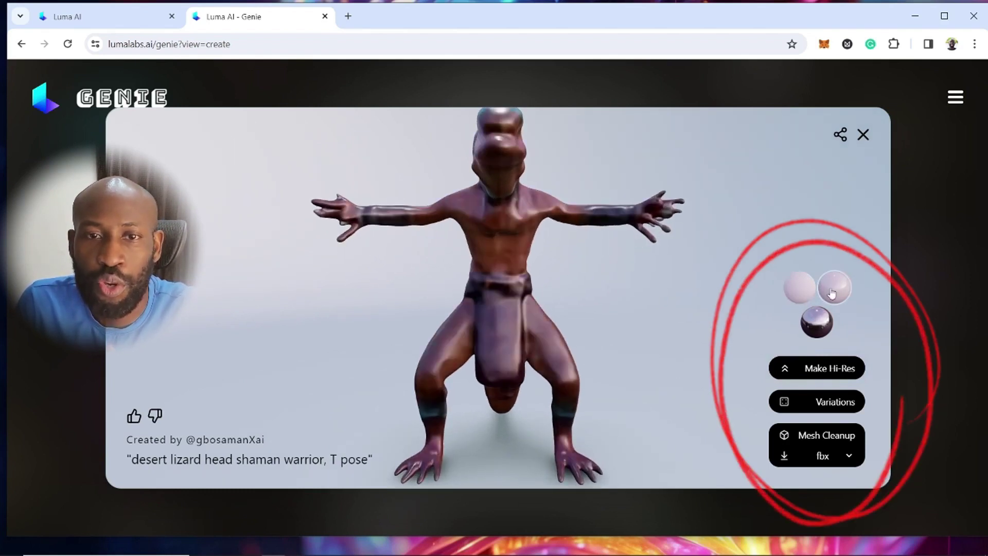
left_click(801, 288)
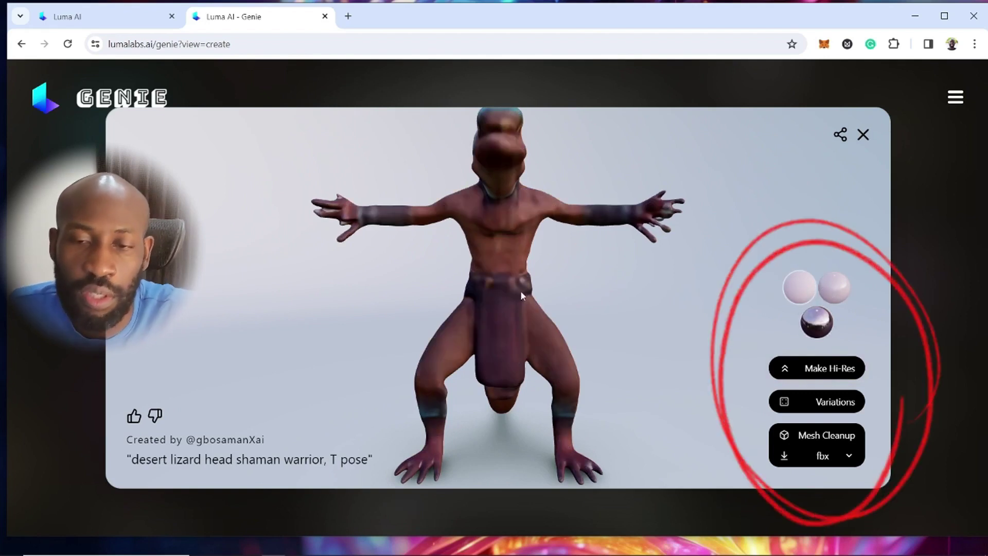
scroll(521, 290, "down", 3)
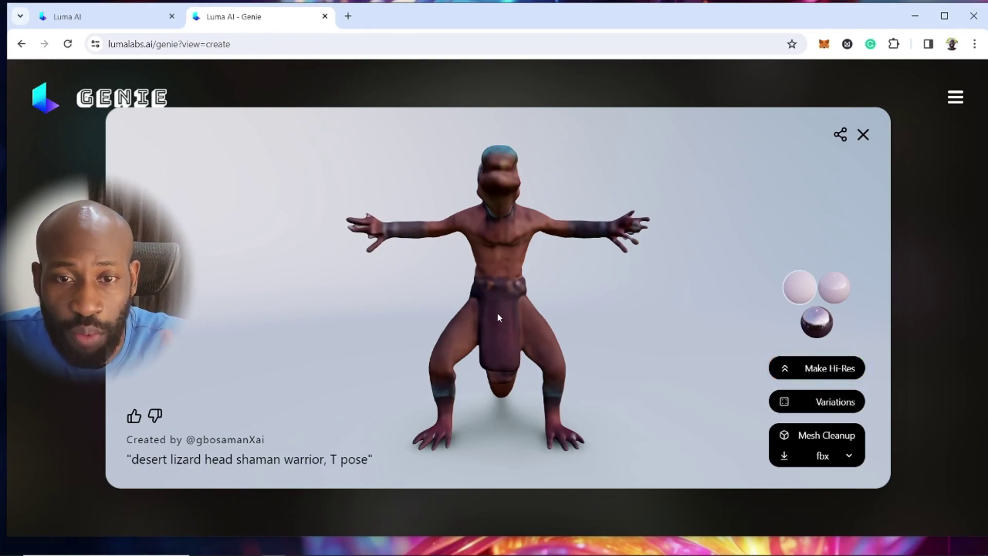
left_click_drag(497, 313, 564, 322)
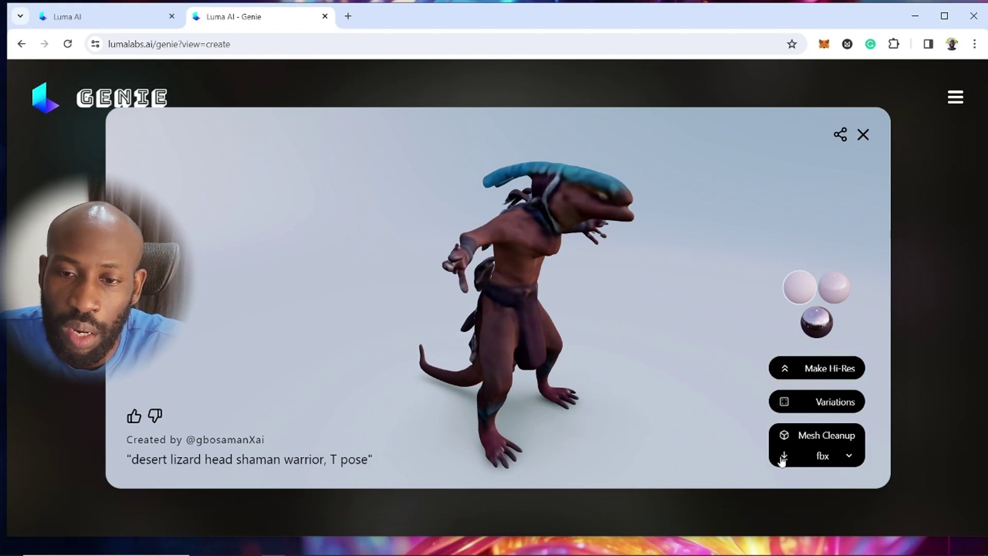
Check the available download formats, keep fbx, and request a Hi-Res version of the lizard warrior
left_click(821, 456)
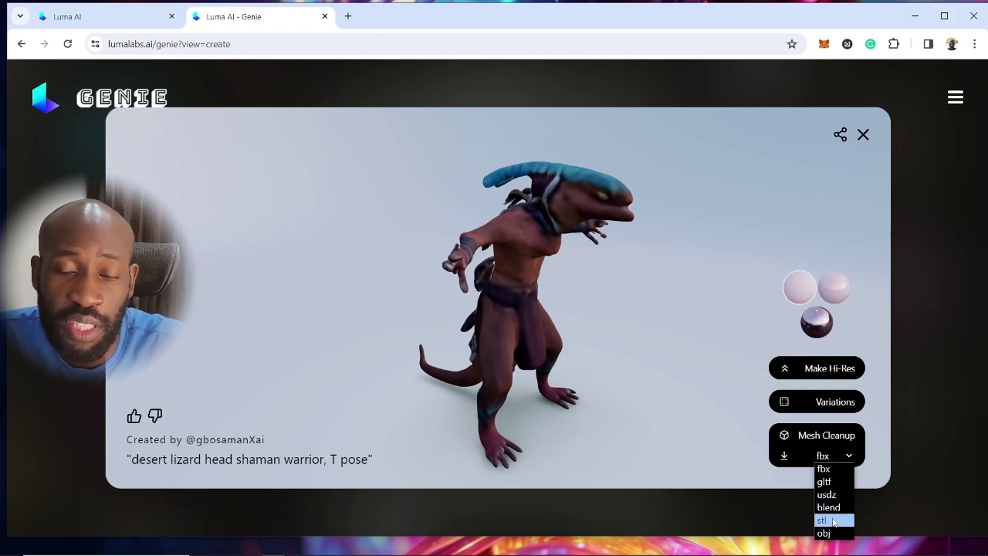
left_click(729, 425)
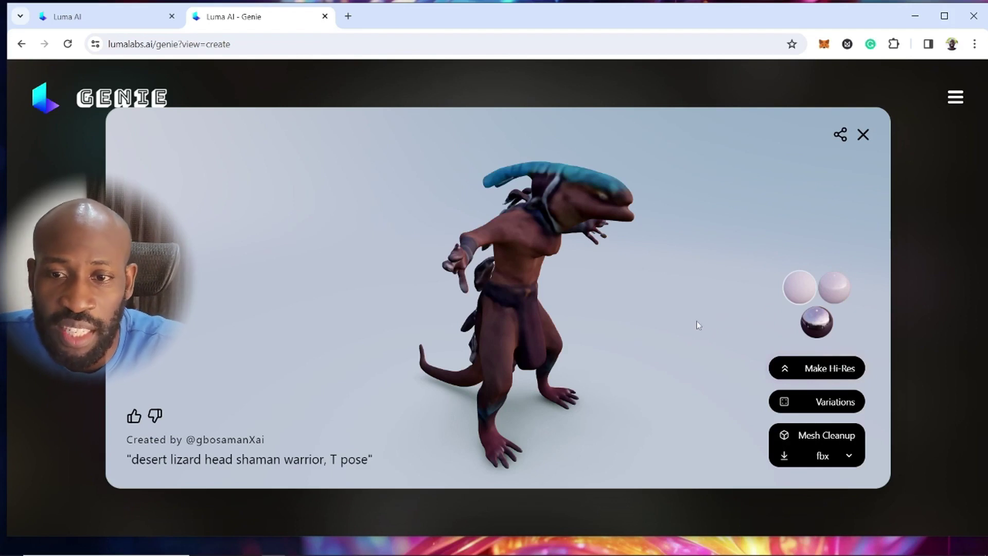
left_click(815, 373)
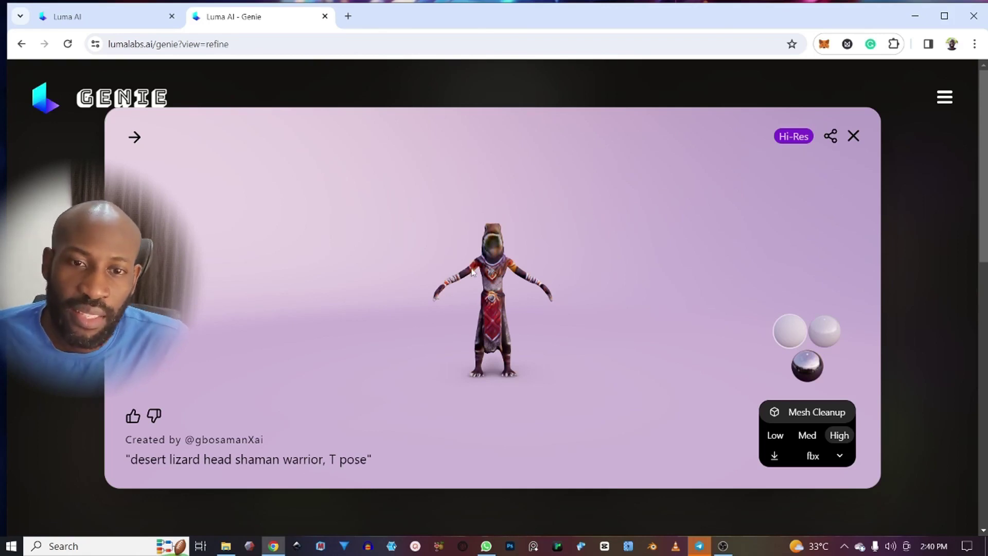
Examine the Hi-Res lizard warrior's head, clothing, arms and tail from the front and both sides, near and far
scroll(473, 273, "up", 3)
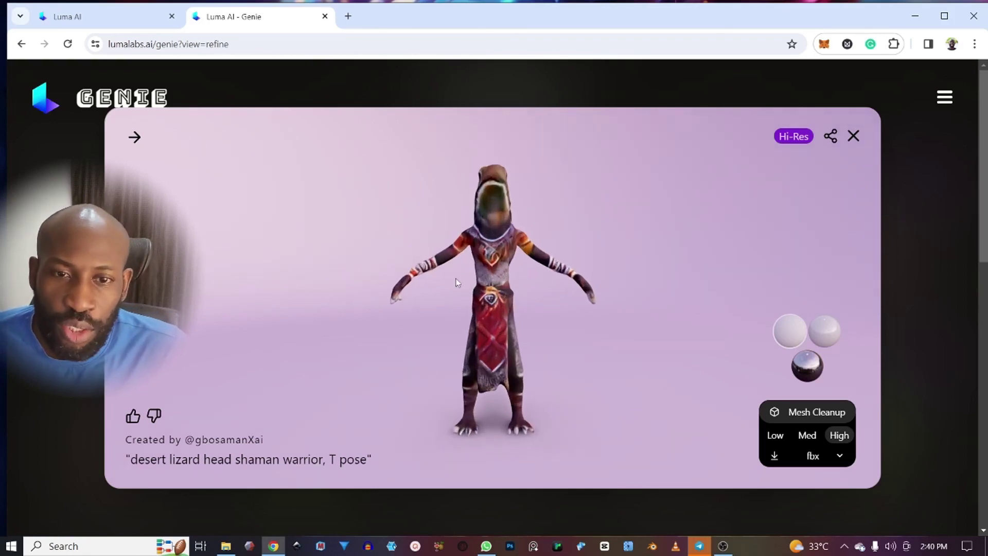
left_click_drag(473, 278, 540, 299)
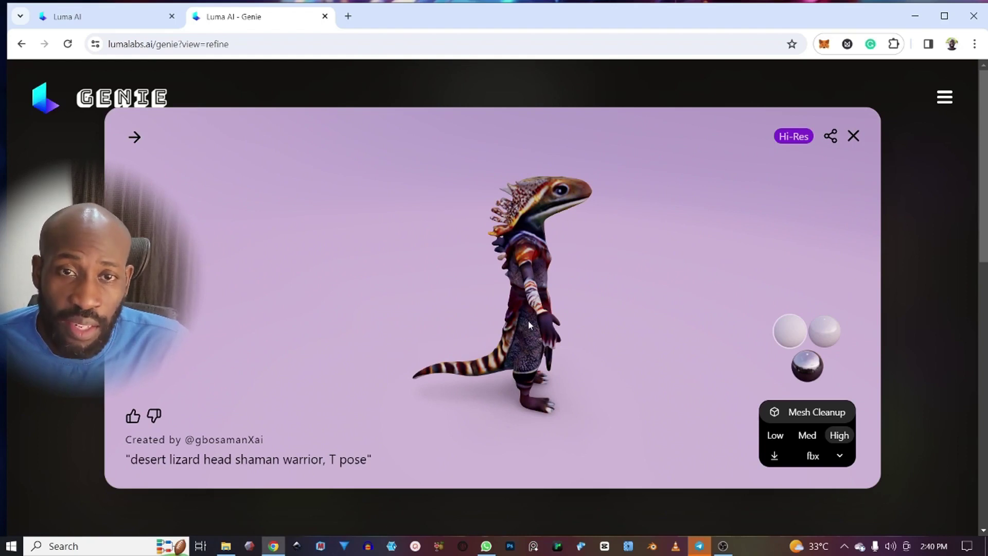
left_click_drag(528, 321, 483, 332)
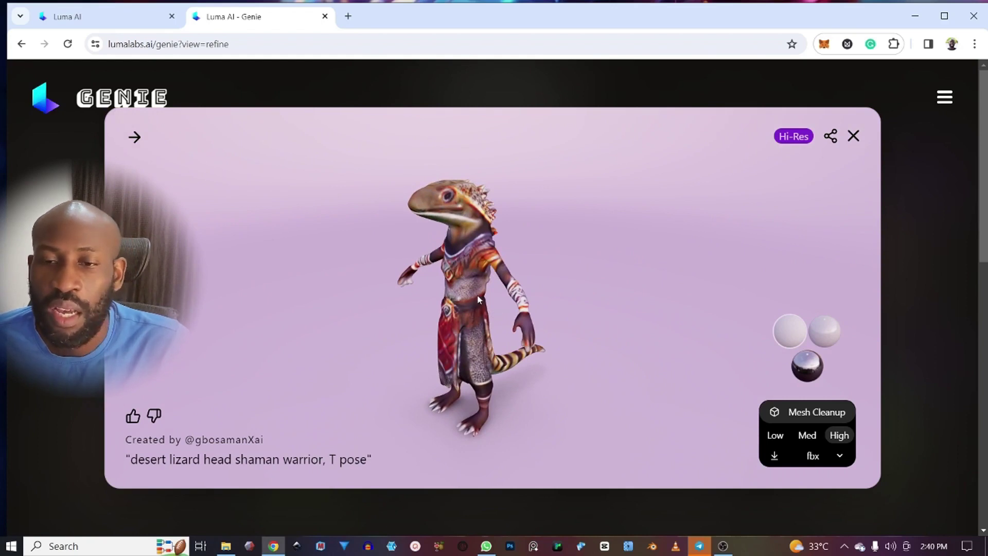
left_click_drag(477, 294, 445, 314)
scroll(523, 301, "up", 5)
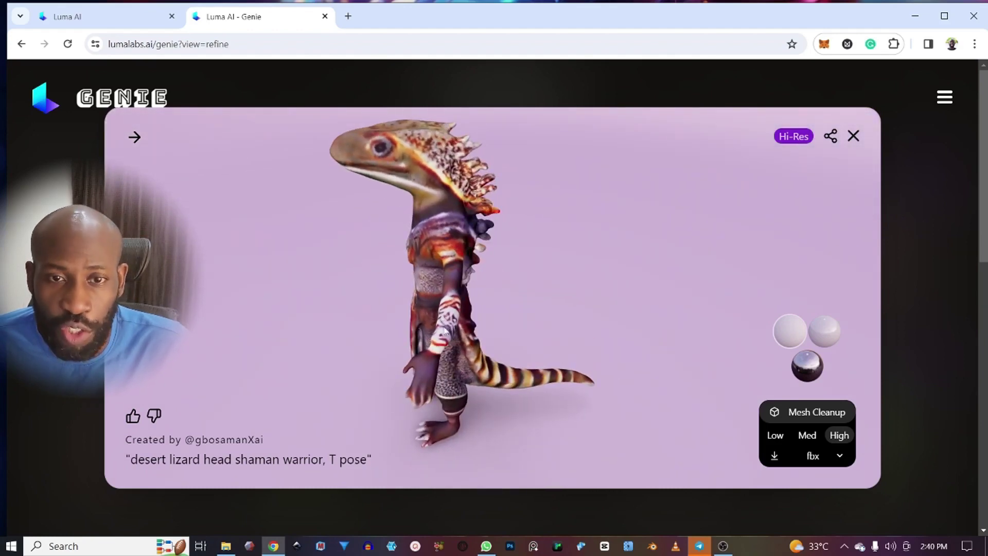
left_click_drag(458, 348, 457, 327)
scroll(459, 311, "up", 5)
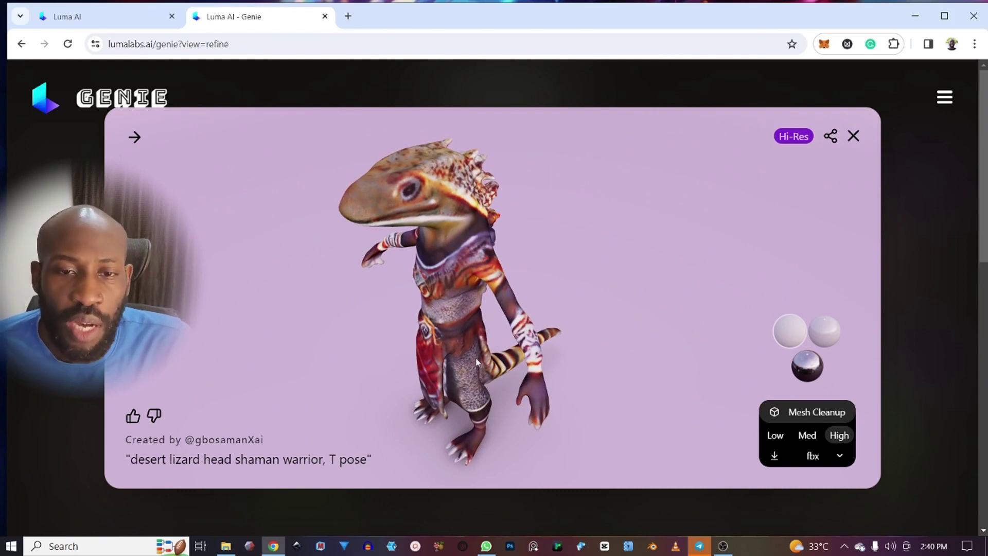
scroll(478, 363, "up", 3)
scroll(470, 364, "down", 3)
left_click_drag(471, 365, 571, 327)
scroll(476, 344, "up", 3)
scroll(527, 355, "down", 3)
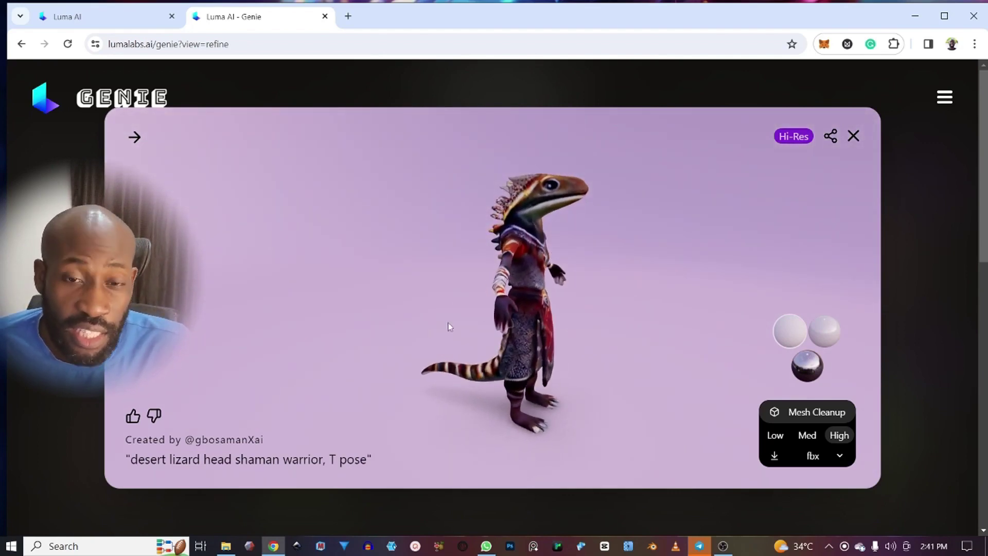
left_click_drag(449, 326, 474, 343)
scroll(564, 353, "up", 3)
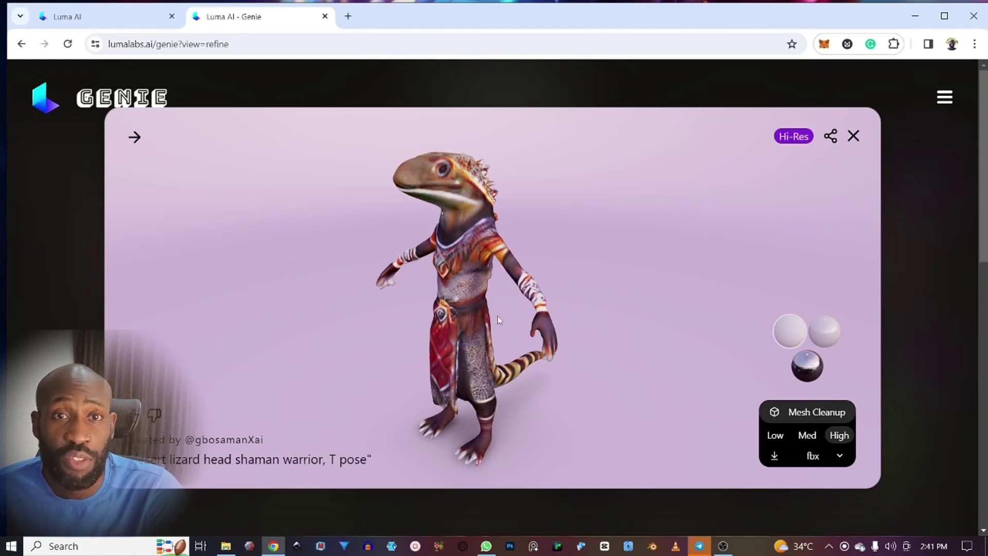
left_click_drag(518, 305, 513, 265)
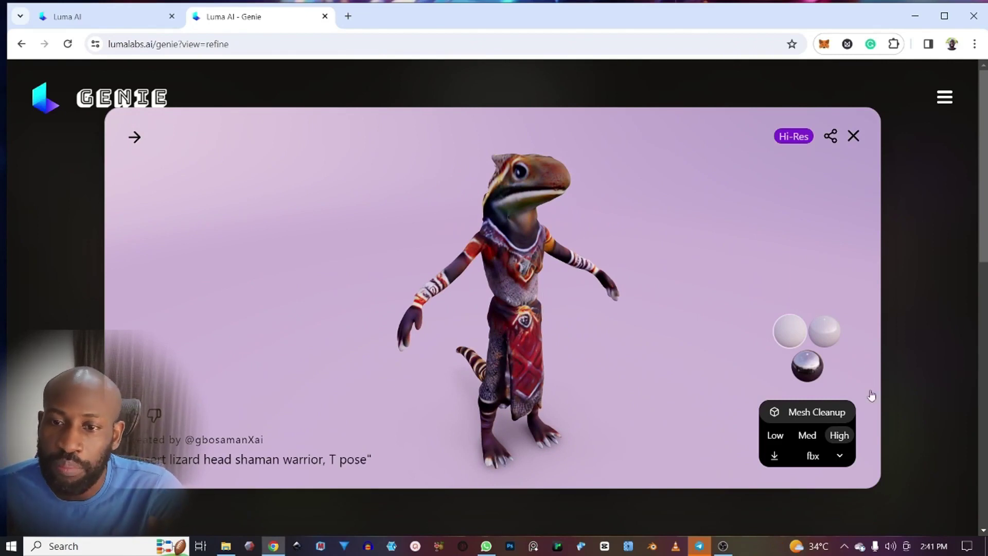
Compare the glossy and metallic finishes on the Hi-Res lizard warrior and return to the matte finish
left_click(813, 368)
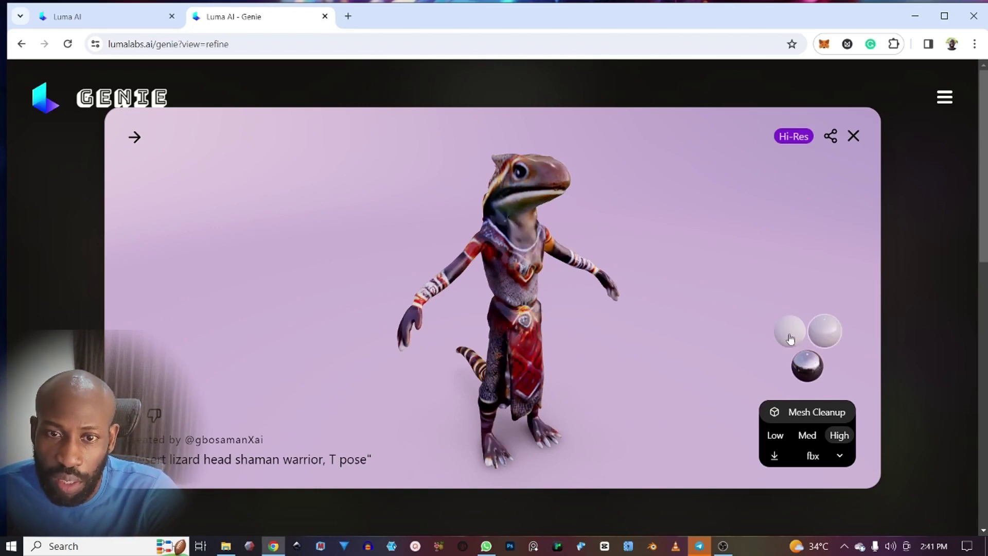
left_click(808, 369)
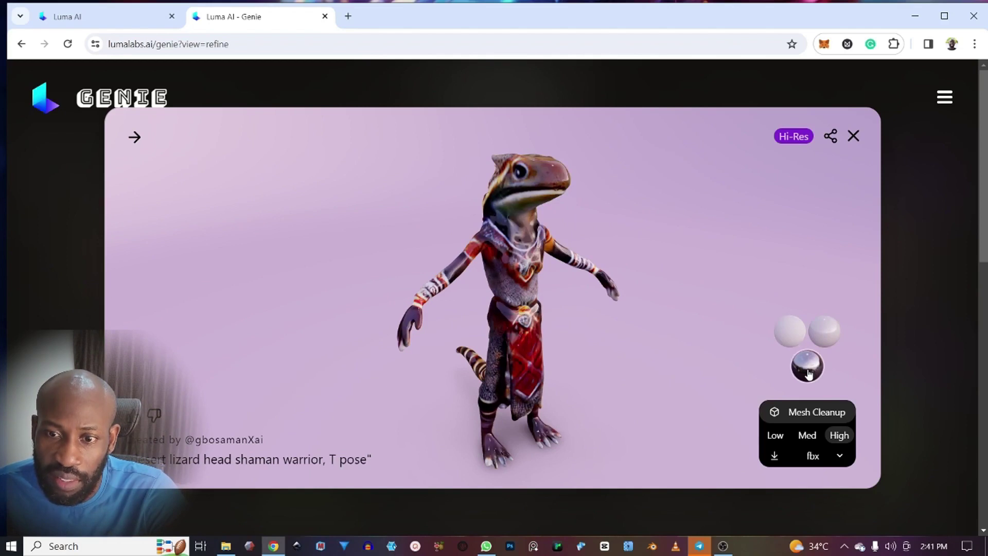
left_click(796, 338)
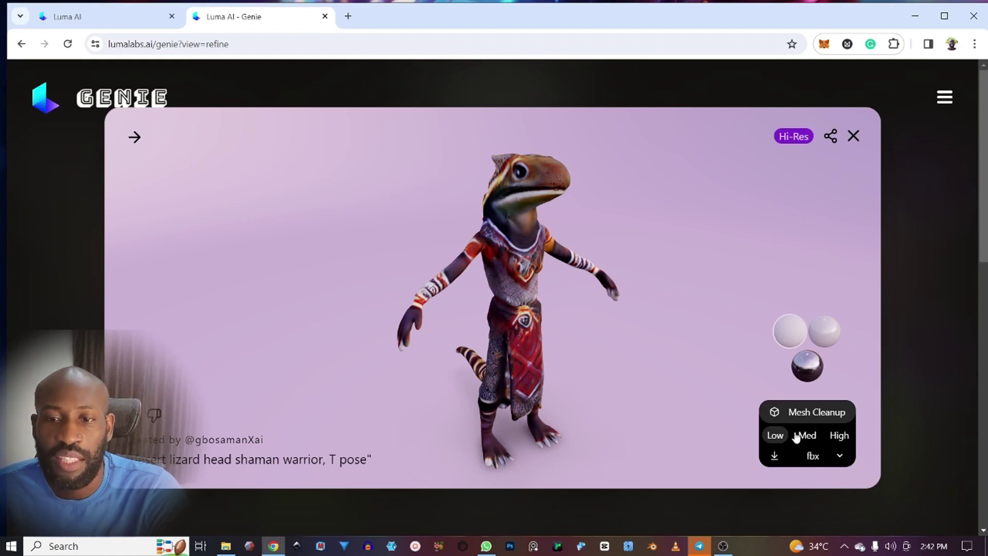
Download the Hi-Res lizard warrior as fbx with mesh cleanup at High quality and close its preview
left_click(826, 457)
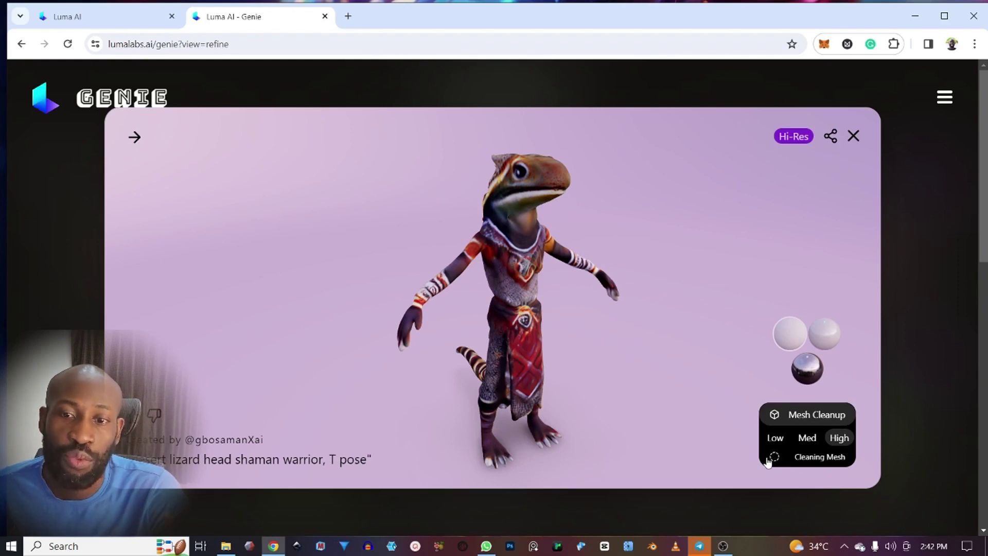
left_click(853, 136)
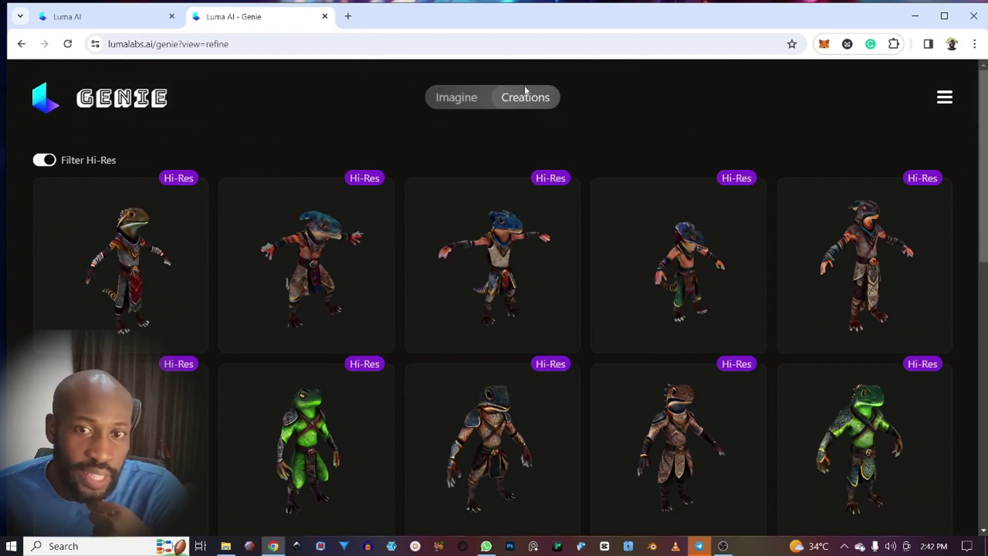
Compare the creations list with and without the Hi-Res filter, leaving the filter on
left_click(43, 163)
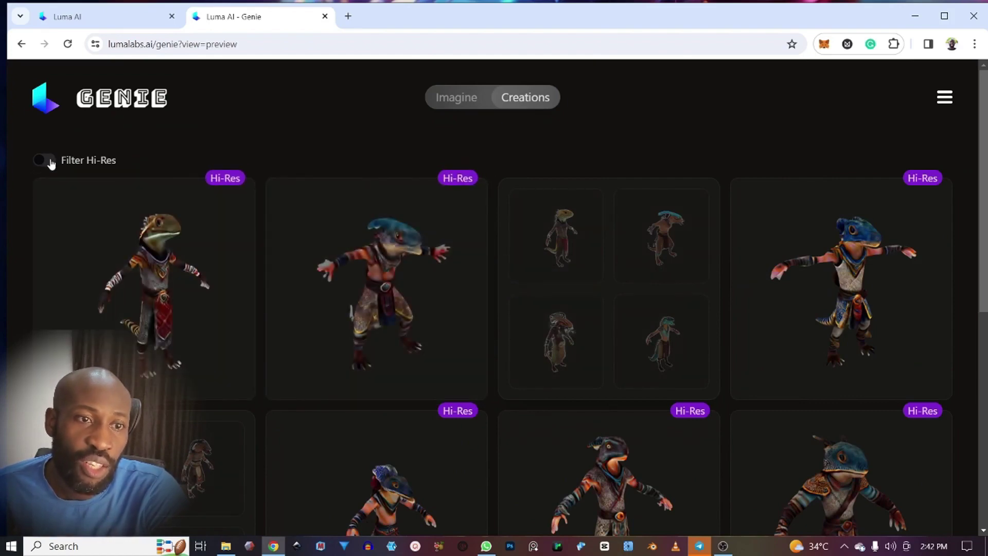
left_click(44, 160)
left_click(49, 162)
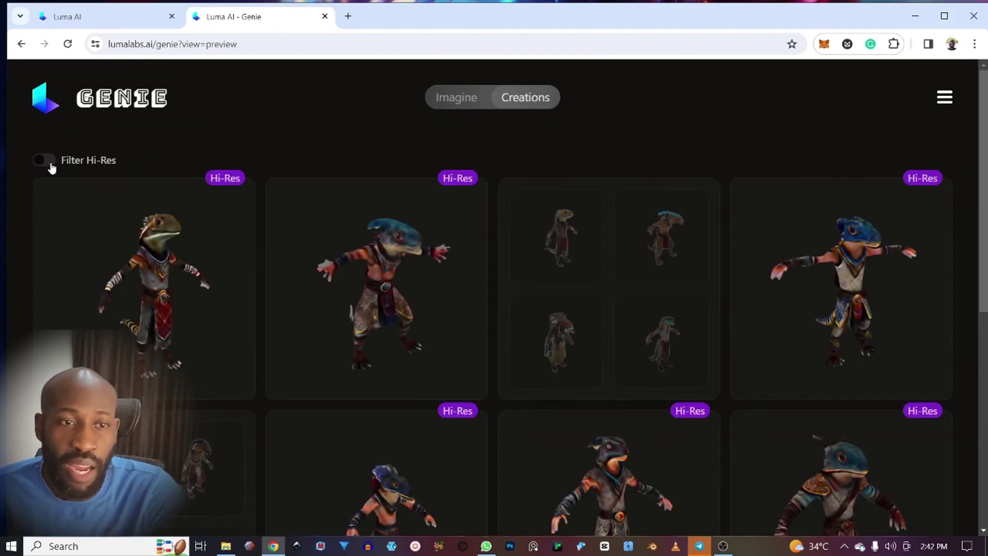
left_click(50, 164)
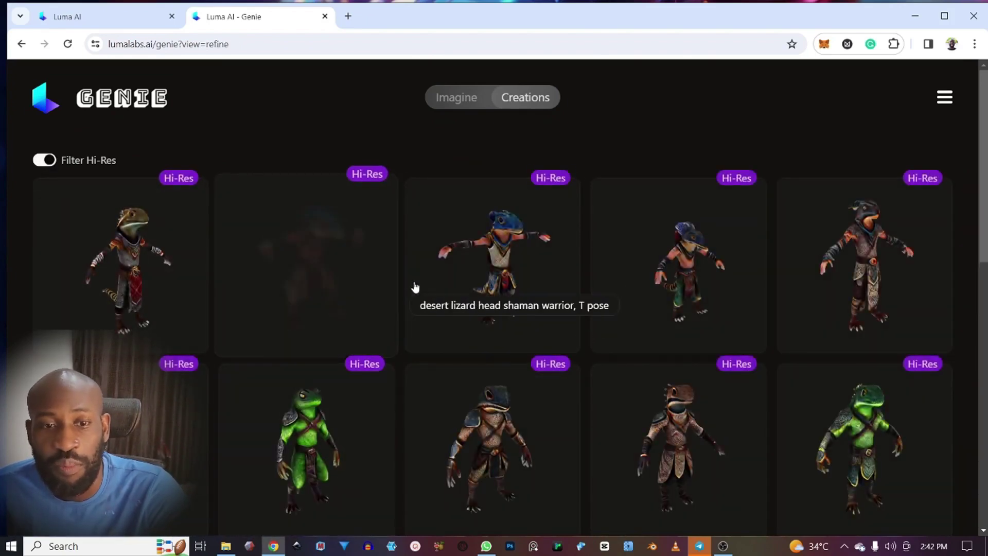
Browse the Hi-Res creations and open the white-headed "Amigurumi, pink and white rabbit, HW*, T pose" model for viewing
scroll(375, 309, "down", 1)
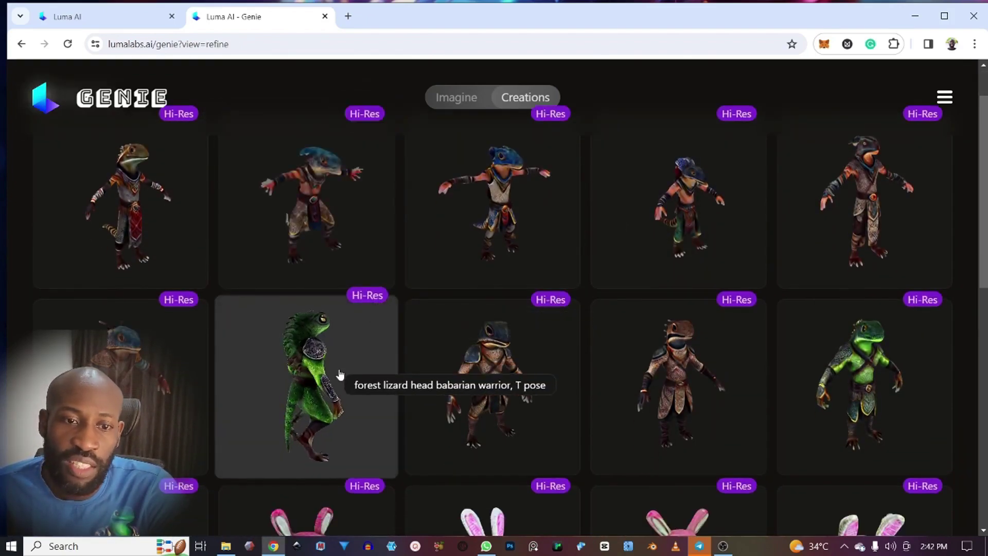
scroll(341, 375, "down", 1)
scroll(781, 273, "down", 1)
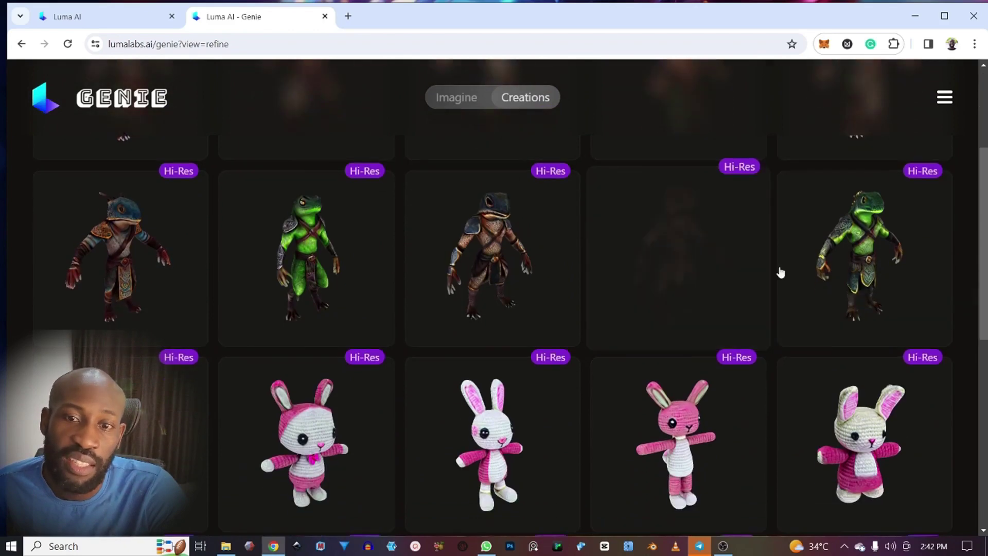
scroll(858, 254, "down", 2)
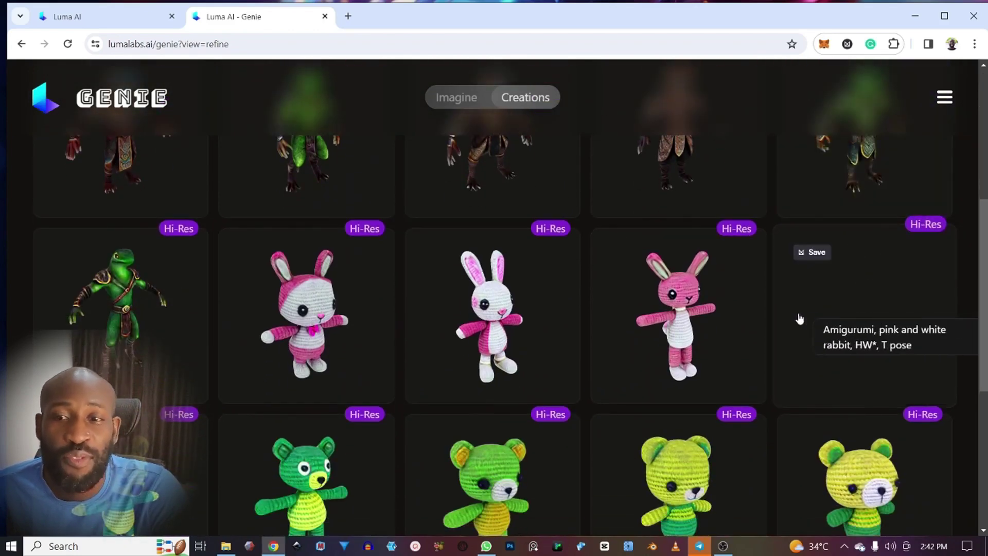
scroll(802, 327, "down", 1)
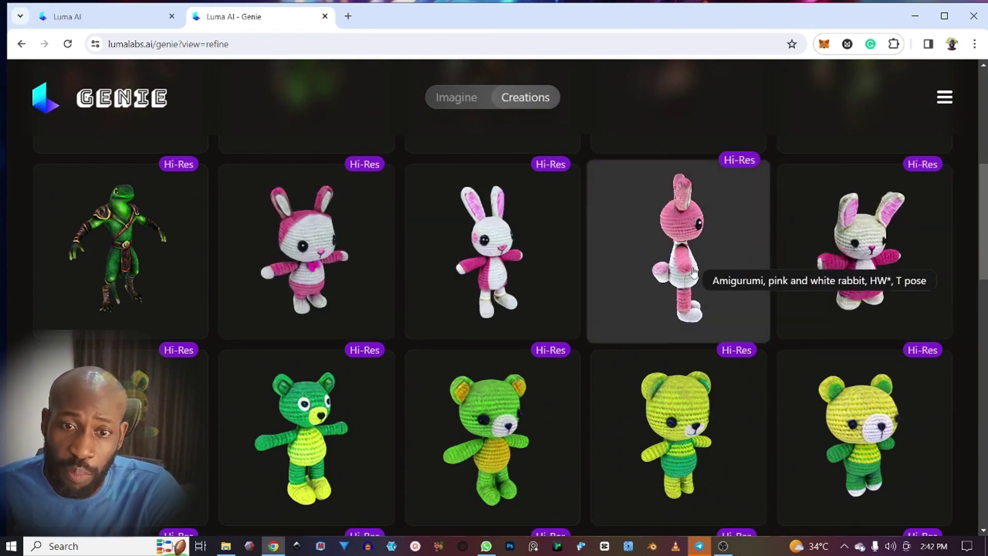
left_click(487, 261)
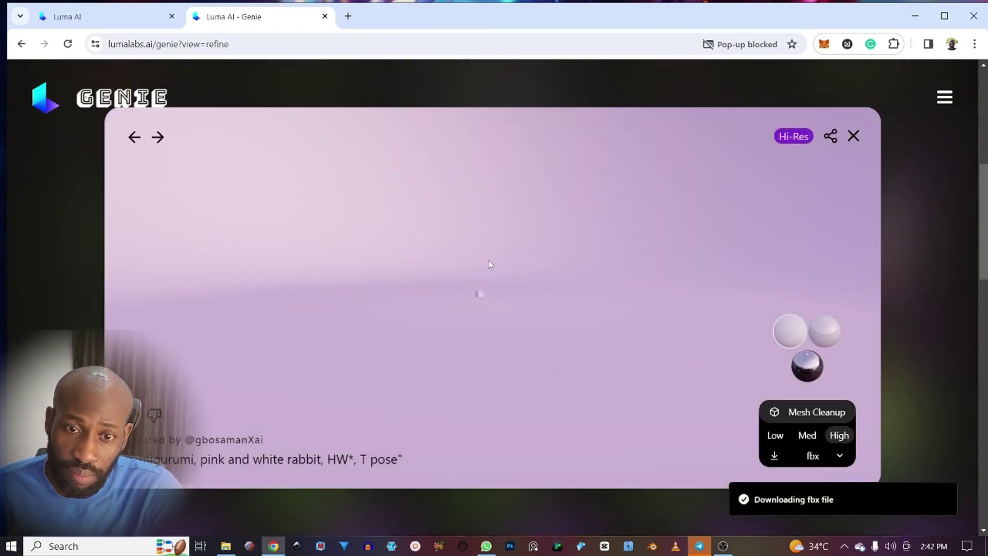
scroll(491, 265, "up", 5)
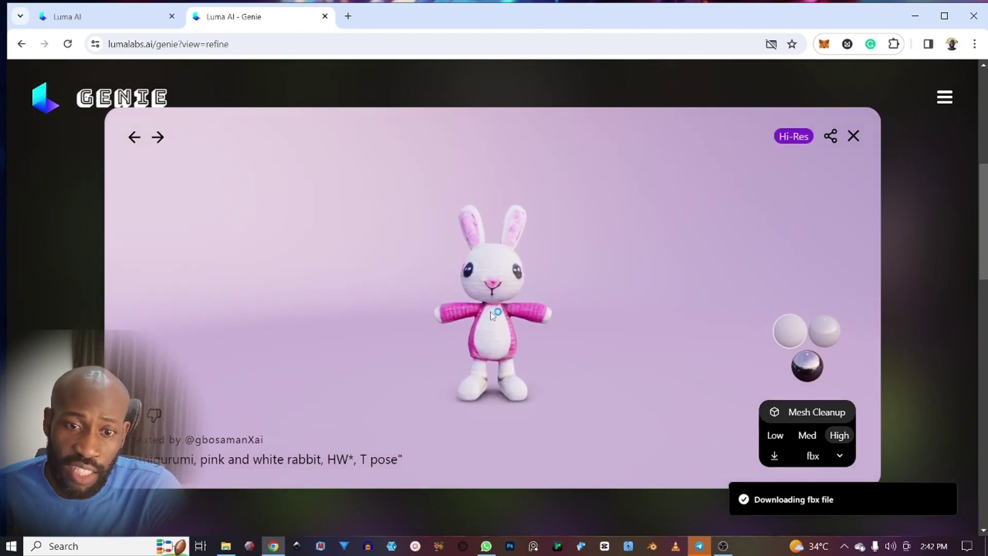